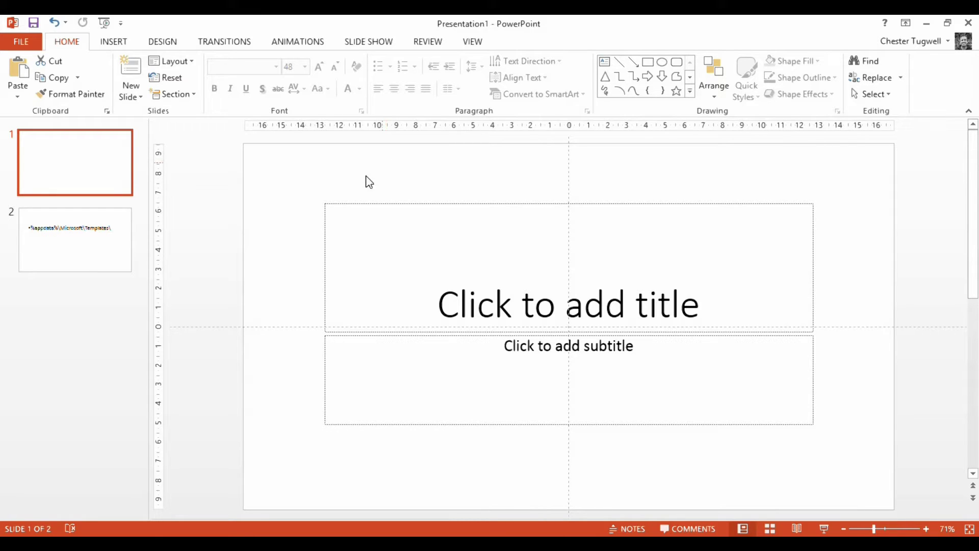
# - Check File > New for the templates currently offered, then return to the slides
pyautogui.click(21, 40)
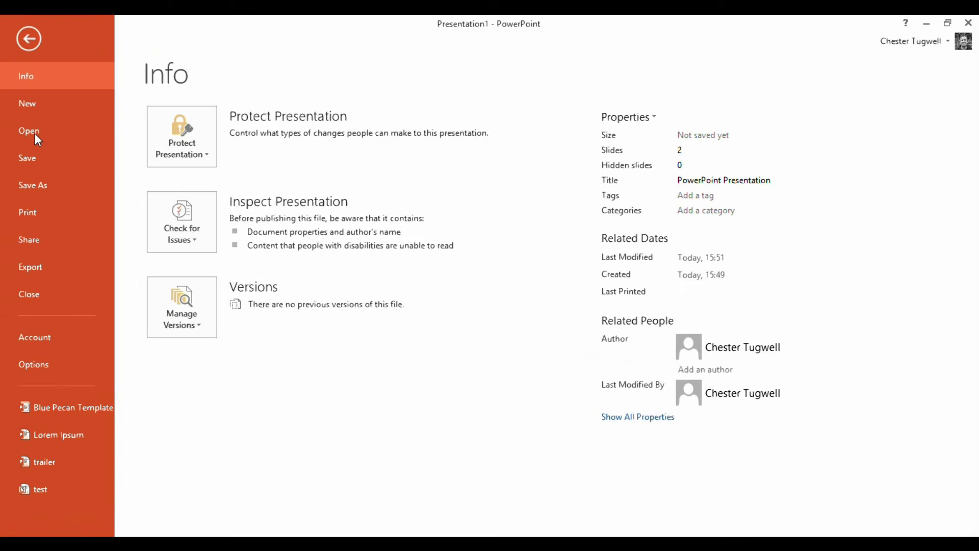
pyautogui.click(30, 106)
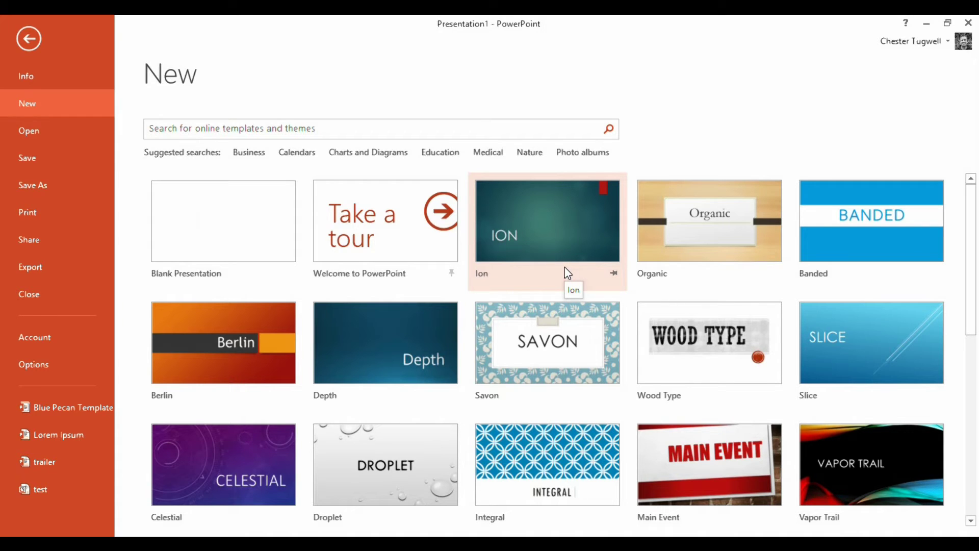
pyautogui.click(27, 39)
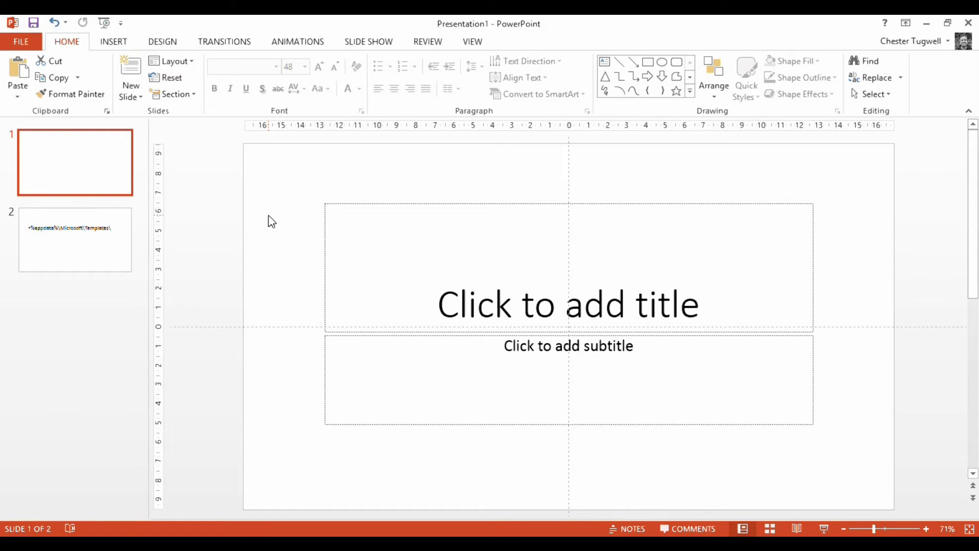
# - On slide 2, select the whole %appdata%\Microsoft\Templates\ path text
pyautogui.click(73, 239)
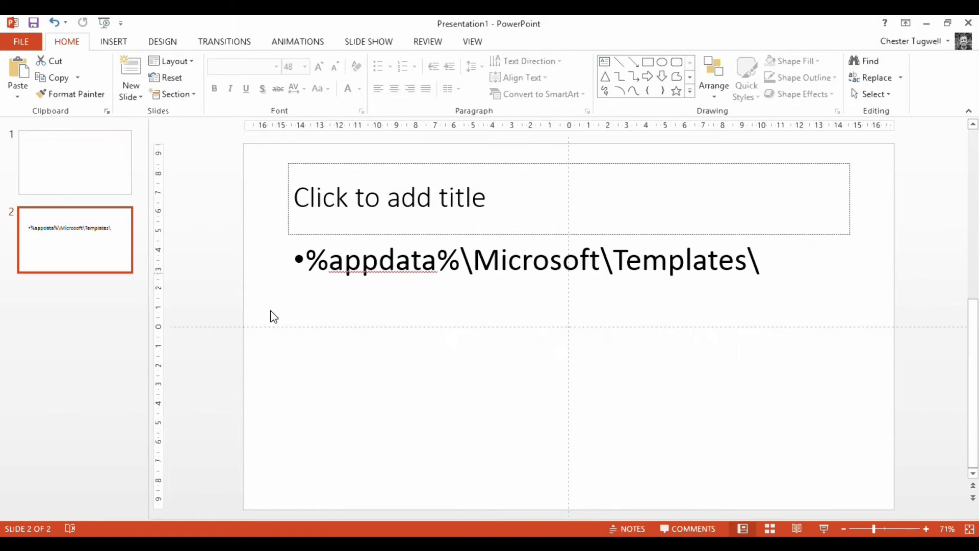
pyautogui.click(310, 259)
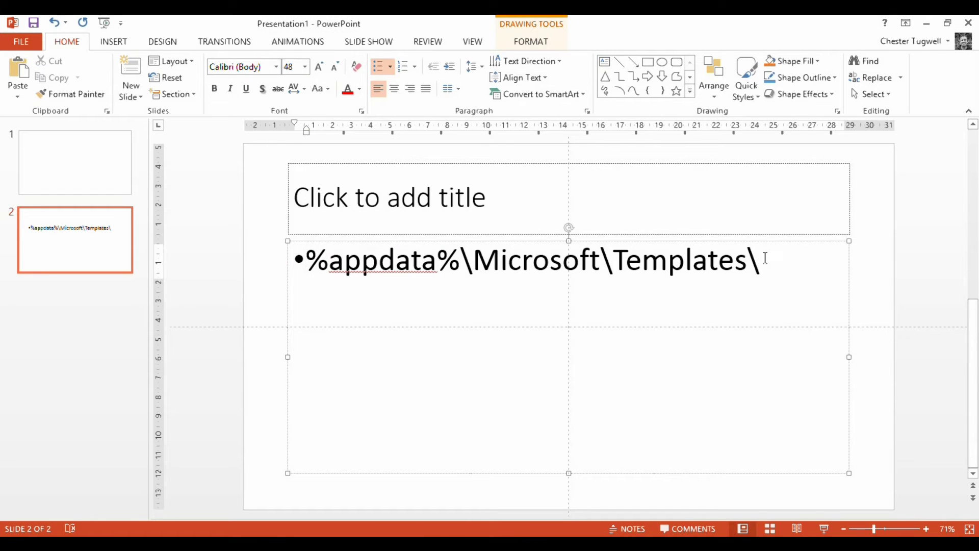
pyautogui.moveTo(766, 261)
pyautogui.mouseDown()
pyautogui.moveTo(439, 252)
pyautogui.moveTo(306, 260)
pyautogui.mouseUp()
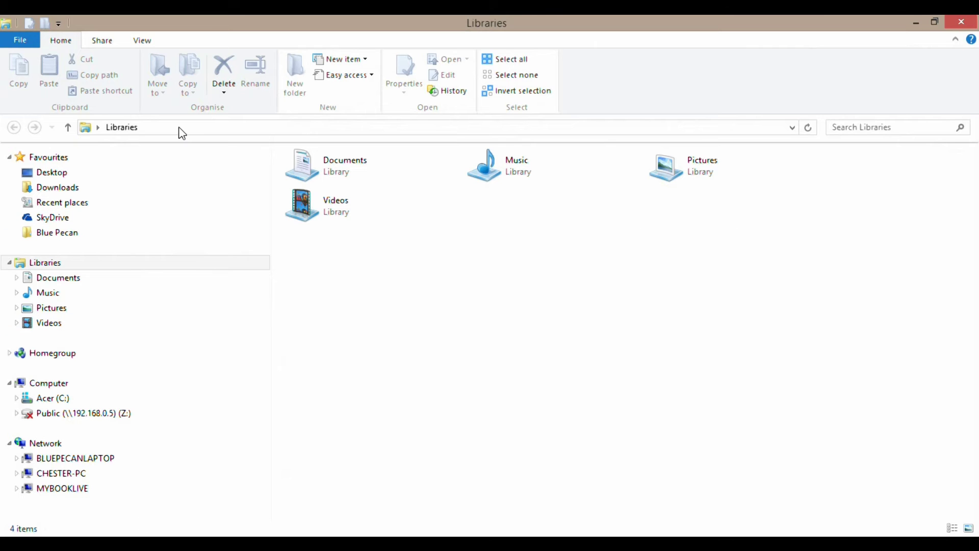
# - Navigate File Explorer to %appdata%\Microsoft\Templates\ and reveal its full drive path
pyautogui.click(182, 132)
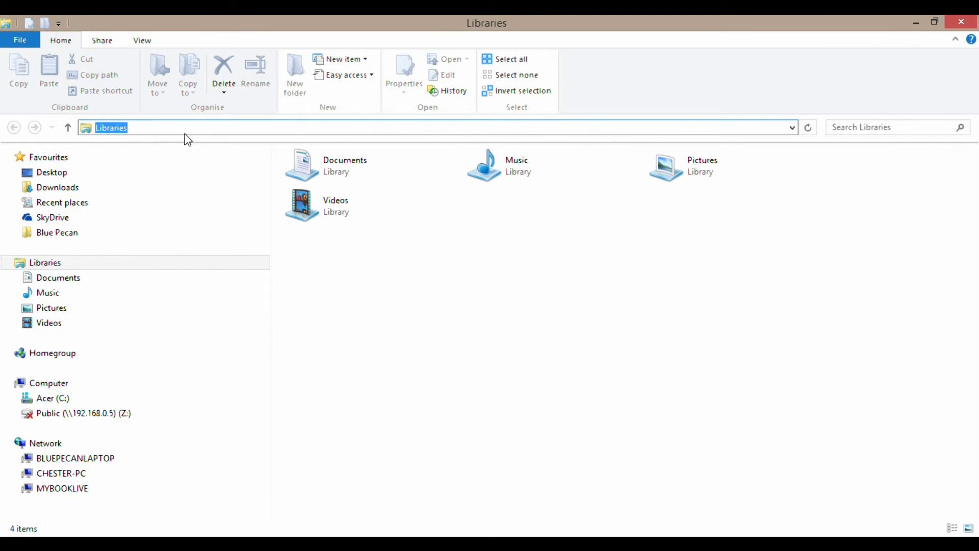
pyautogui.write('%appdata%\\Microsoft\\Templates\\')
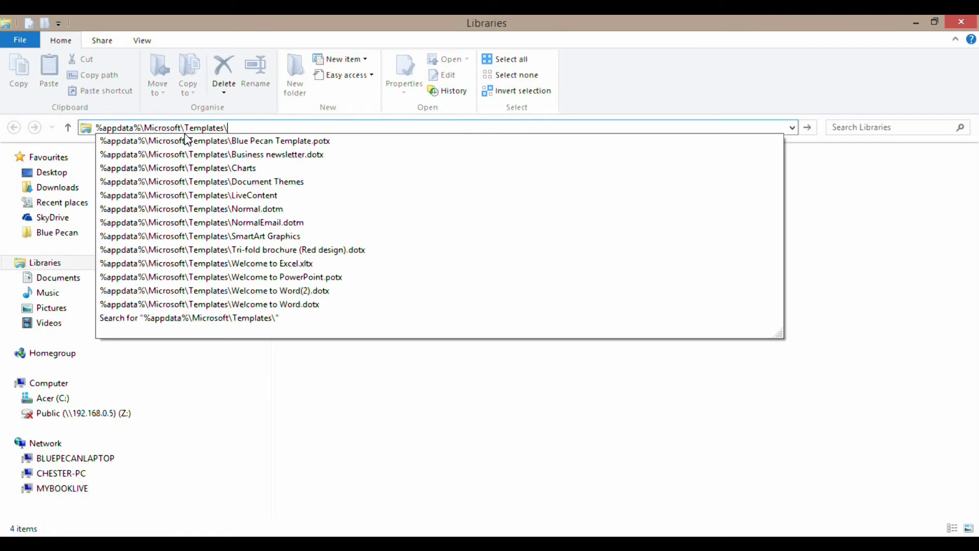
pyautogui.press('Return')
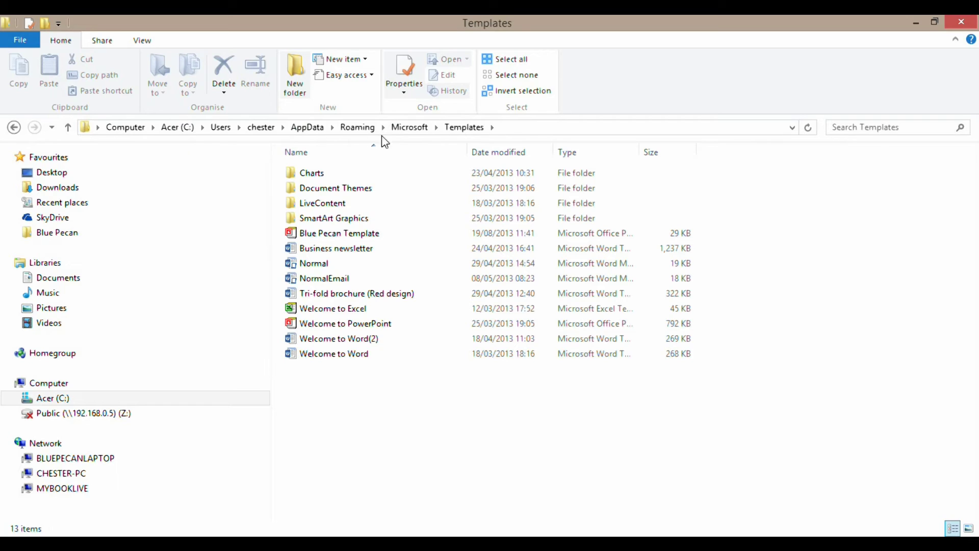
pyautogui.click(507, 128)
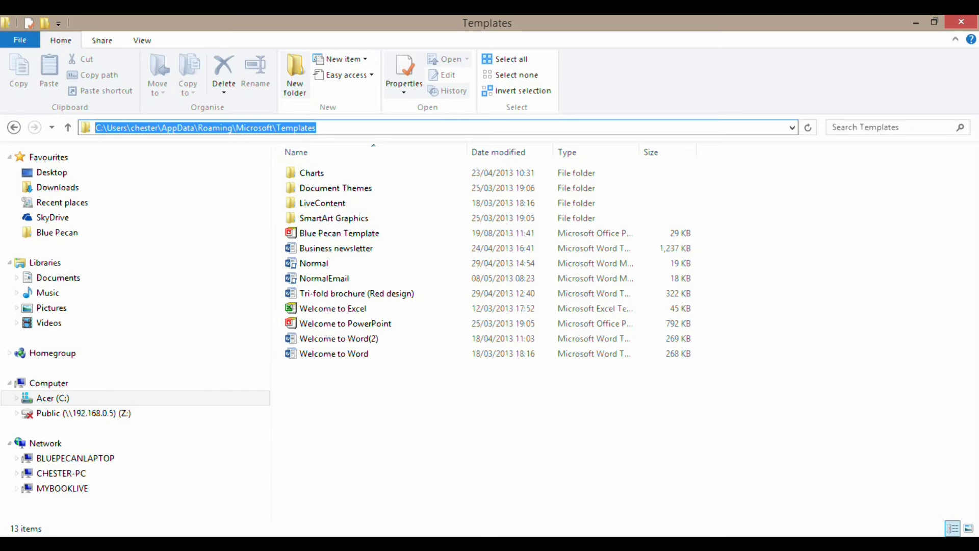
# - Return to PowerPoint and reach the Save page of PowerPoint Options
pyautogui.click(164, 478)
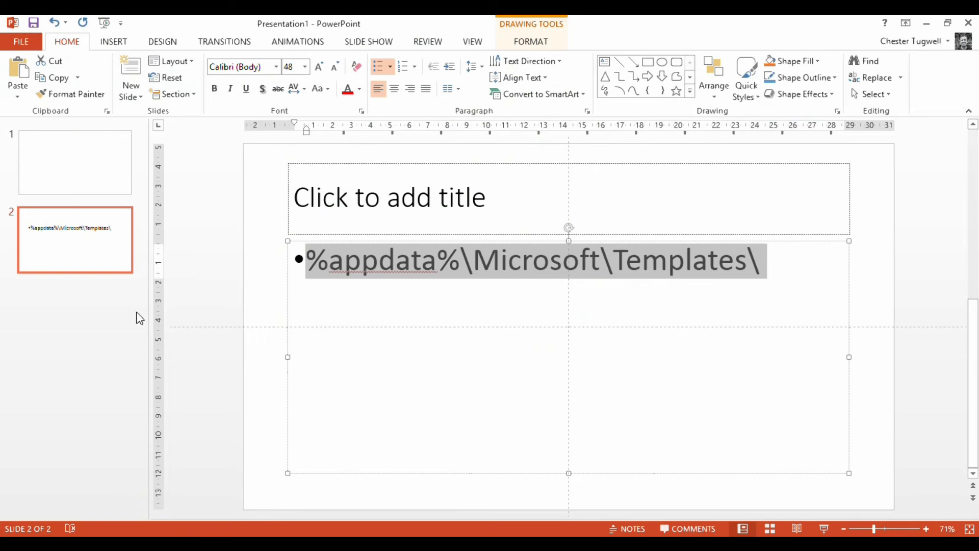
pyautogui.click(20, 42)
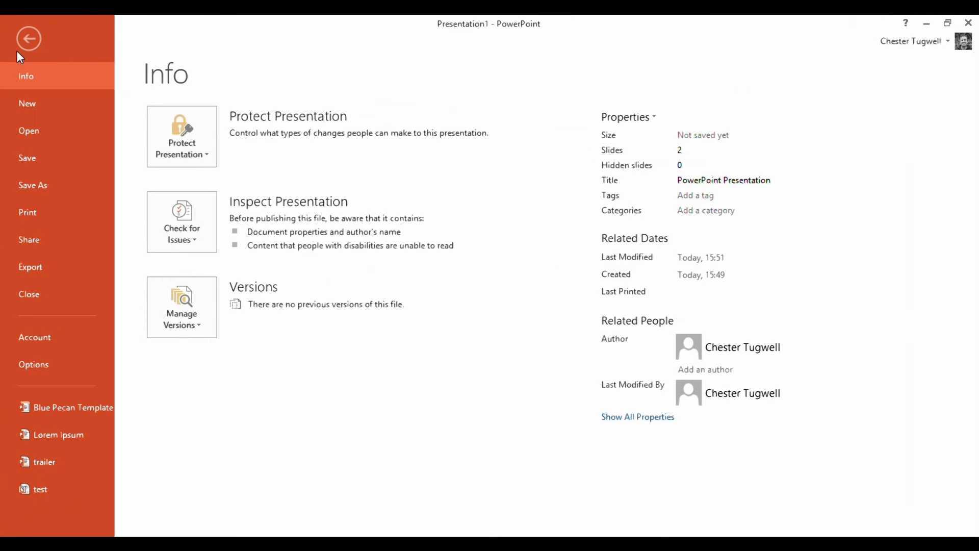
pyautogui.click(24, 365)
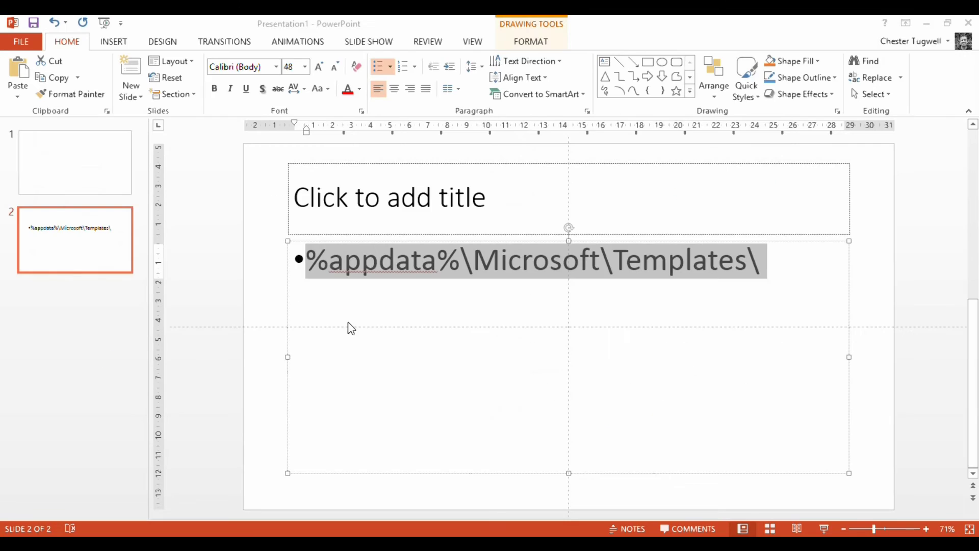
pyautogui.click(151, 109)
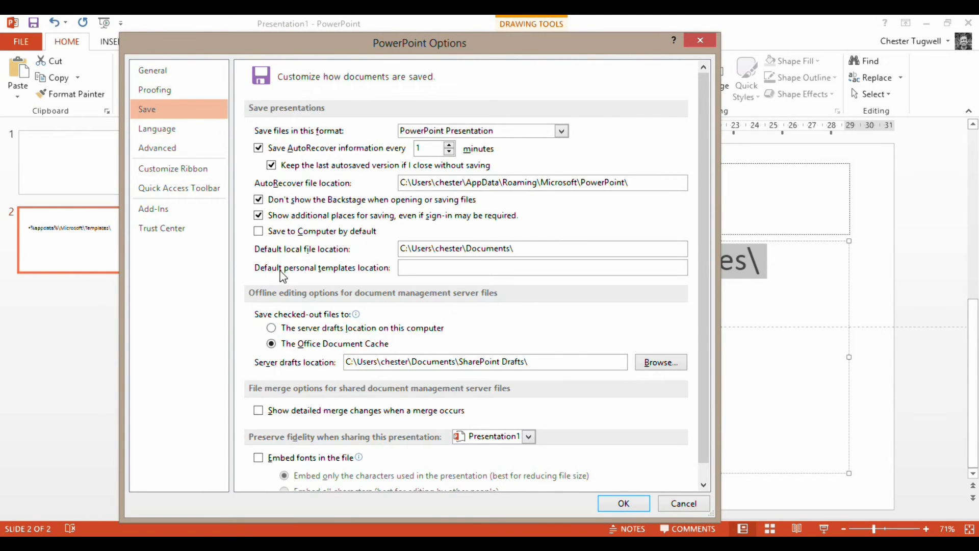
# - Paste the Templates folder path as the default personal templates location and confirm
pyautogui.click(412, 270)
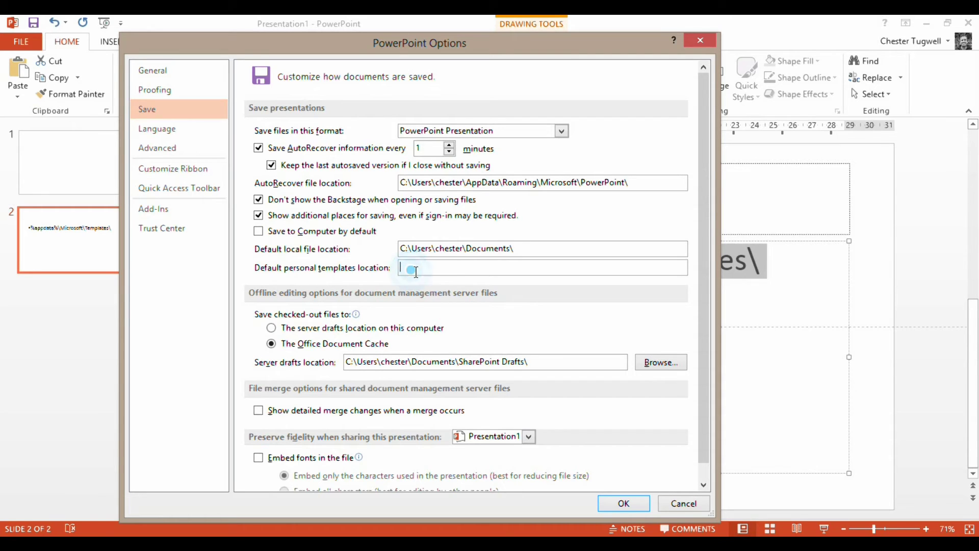
pyautogui.write('C:\\Users\\chester\\AppData\\Roaming\\Microsoft\\Templates')
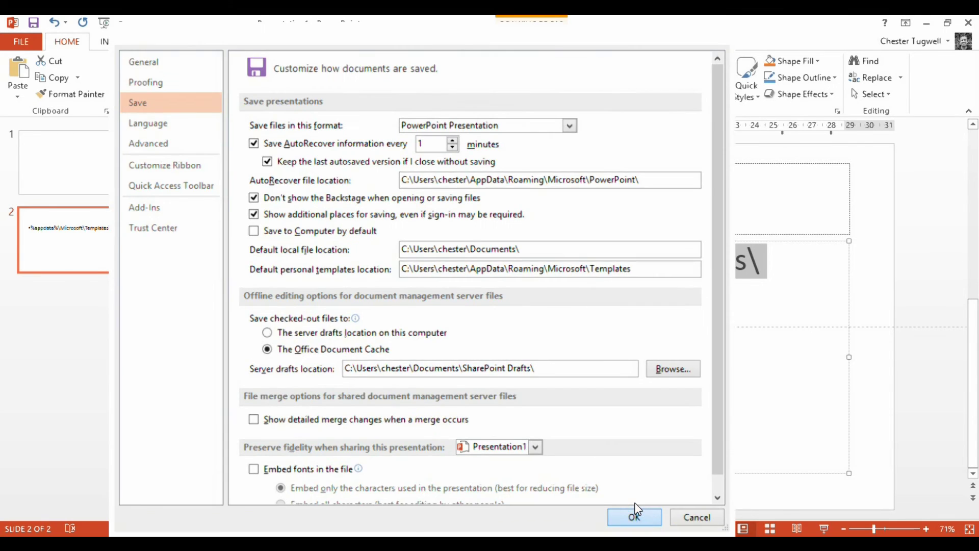
pyautogui.click(636, 513)
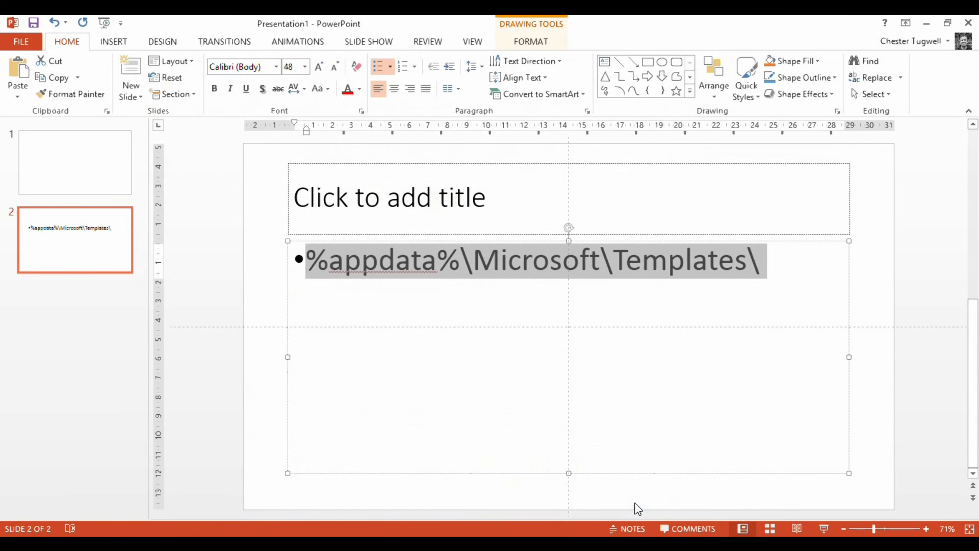
pyautogui.click(16, 44)
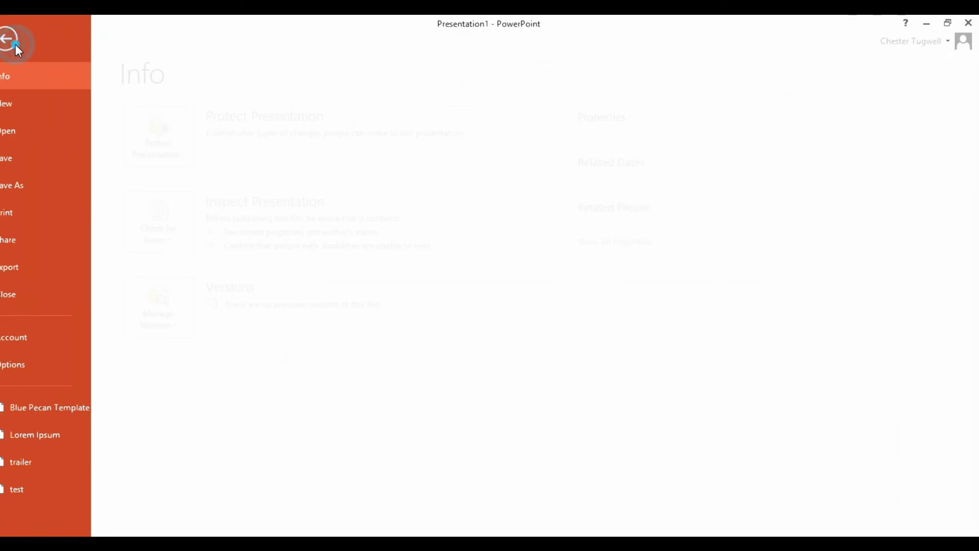
pyautogui.click(24, 110)
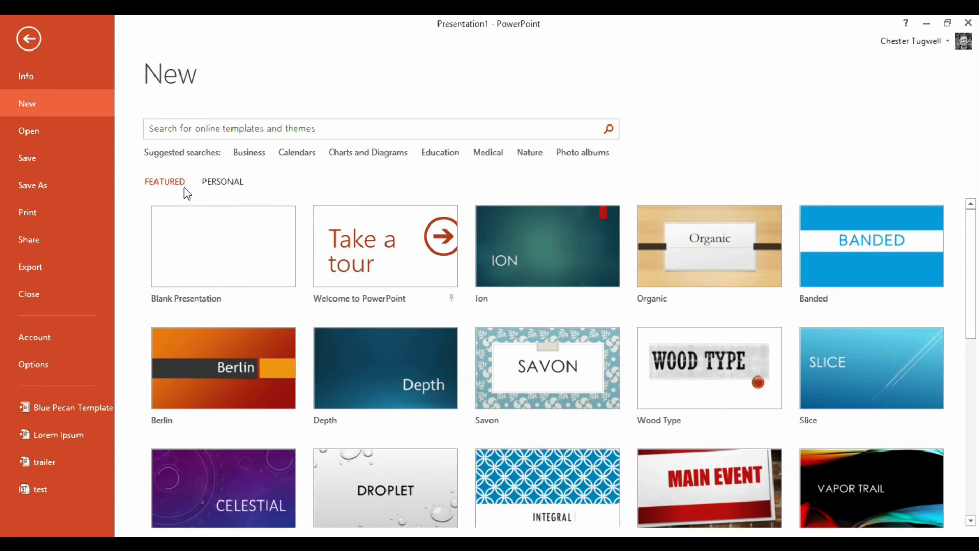
pyautogui.click(220, 183)
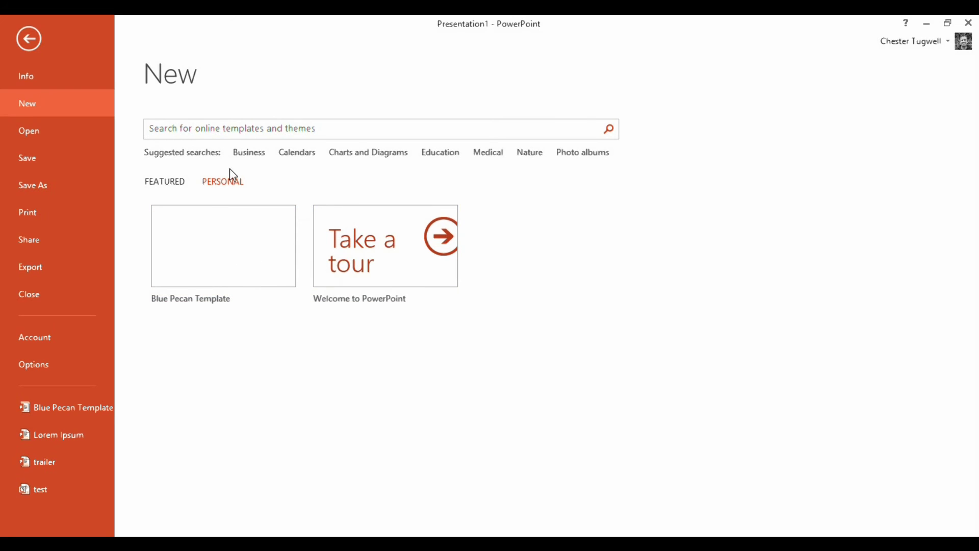
pyautogui.click(28, 39)
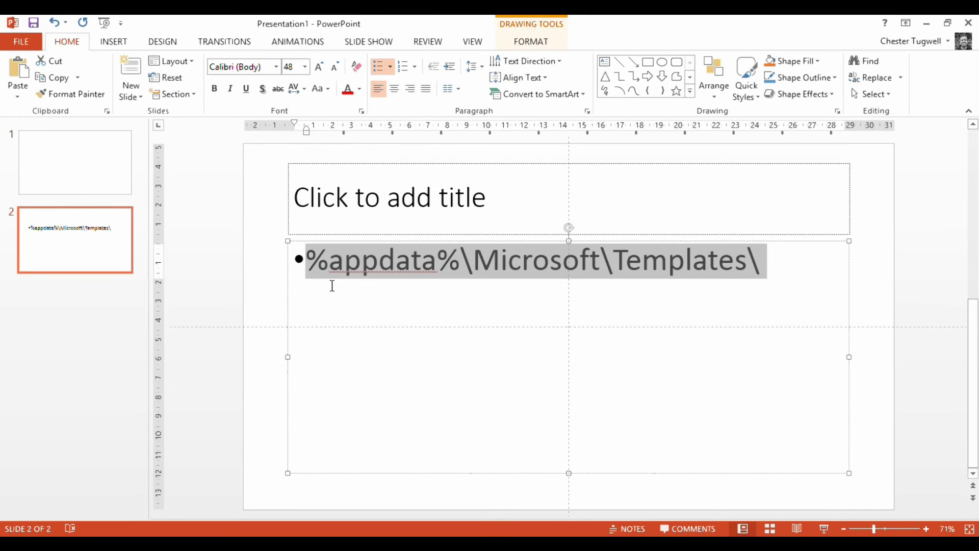
# - Reselect the path text on slide 2, then switch to the Word training notes window
pyautogui.click(331, 285)
pyautogui.moveTo(306, 260)
pyautogui.mouseDown()
pyautogui.moveTo(470, 272)
pyautogui.moveTo(761, 271)
pyautogui.mouseUp()
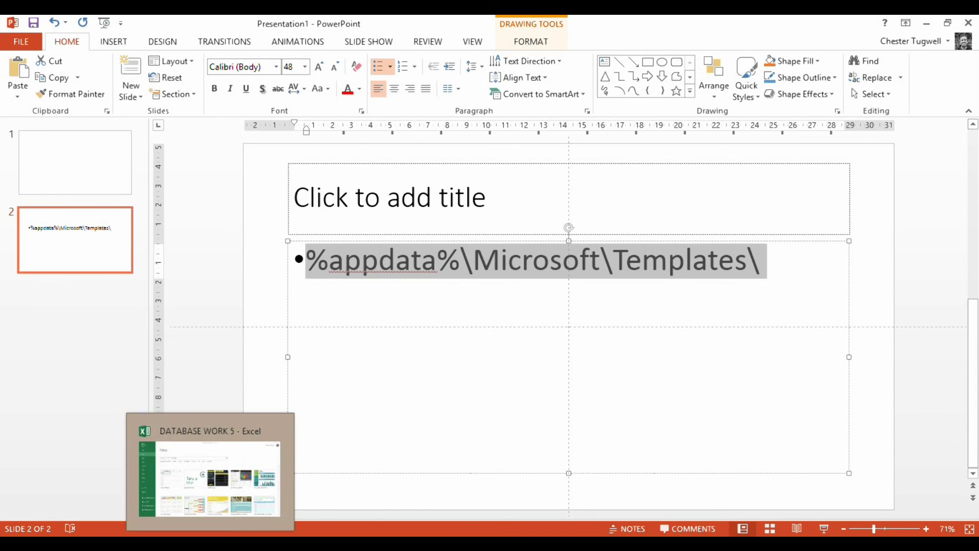
pyautogui.click(211, 467)
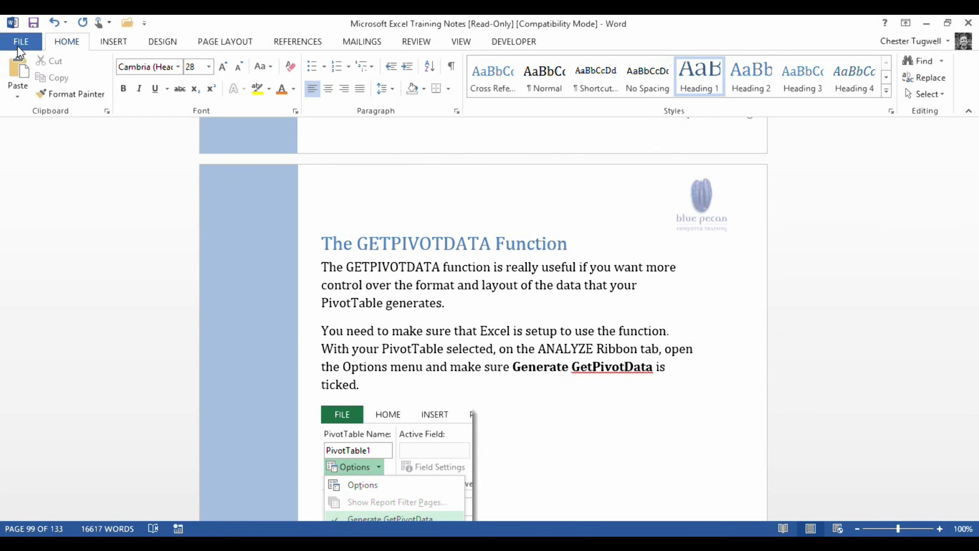
# - Show Word's PERSONAL templates tab in File > New, listing the Test template
pyautogui.click(18, 46)
pyautogui.click(29, 103)
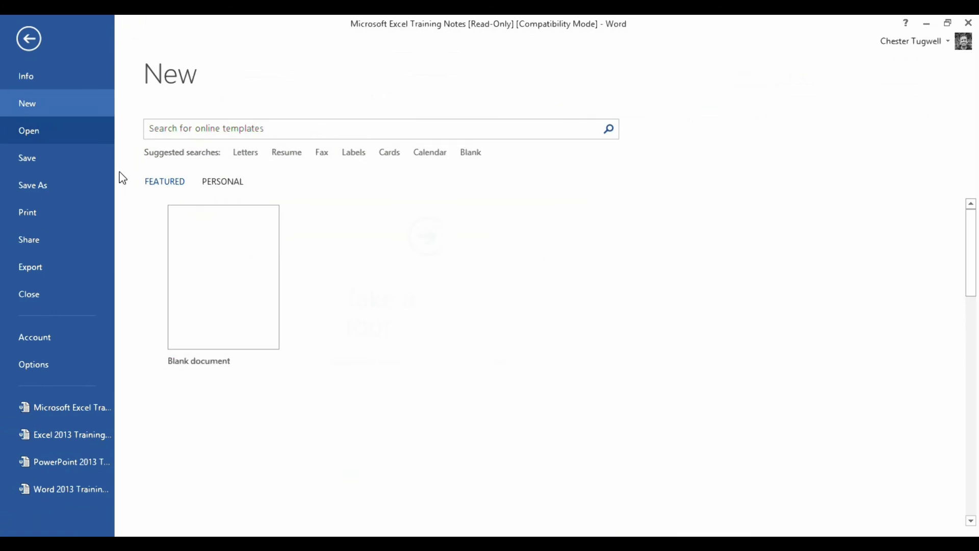
pyautogui.click(222, 181)
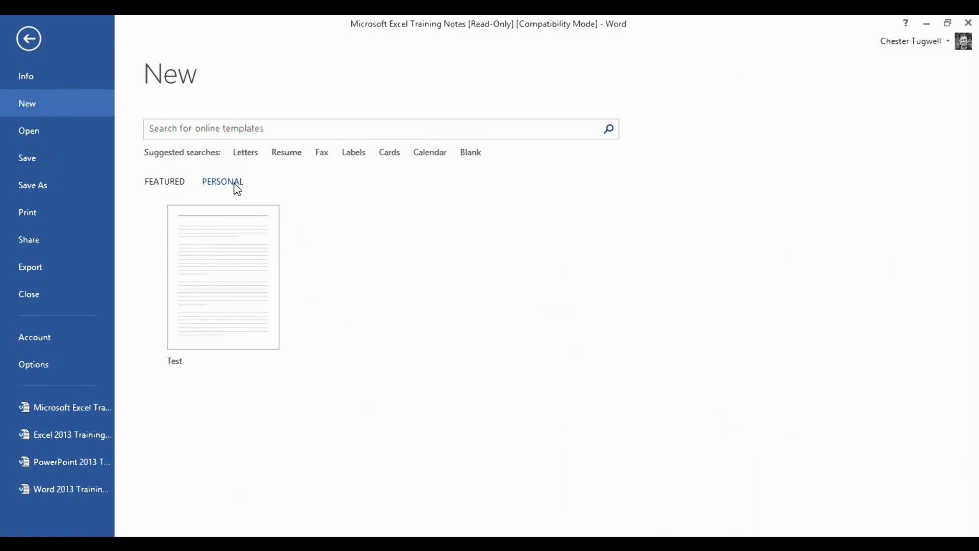